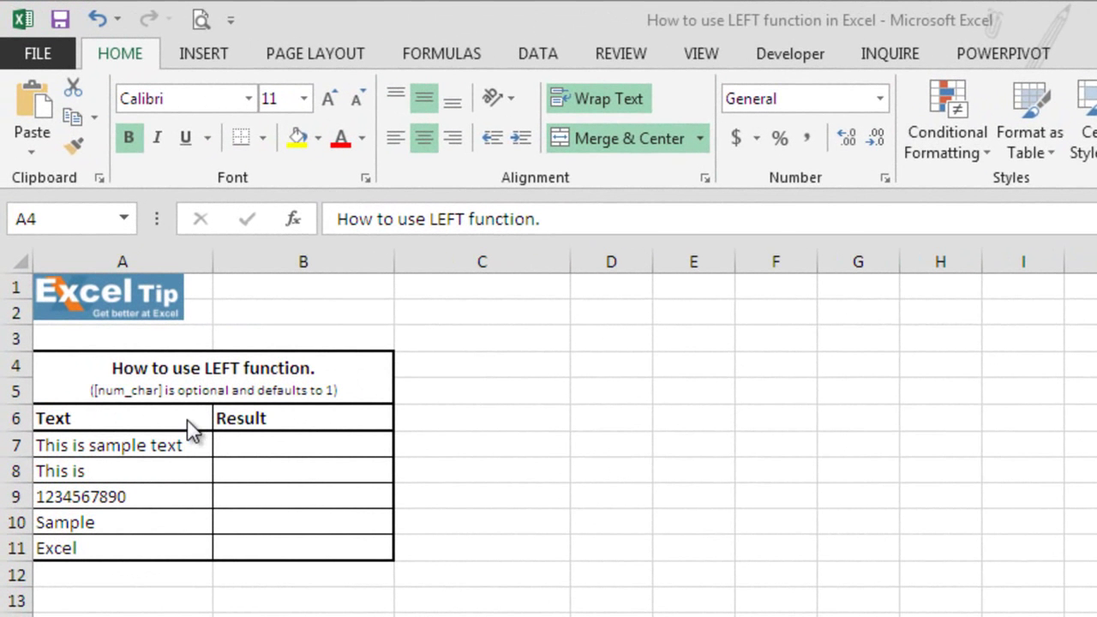
Enter =LEFT(A7,4) in cell B7 to extract the first four characters of the sample text
click(287, 447)
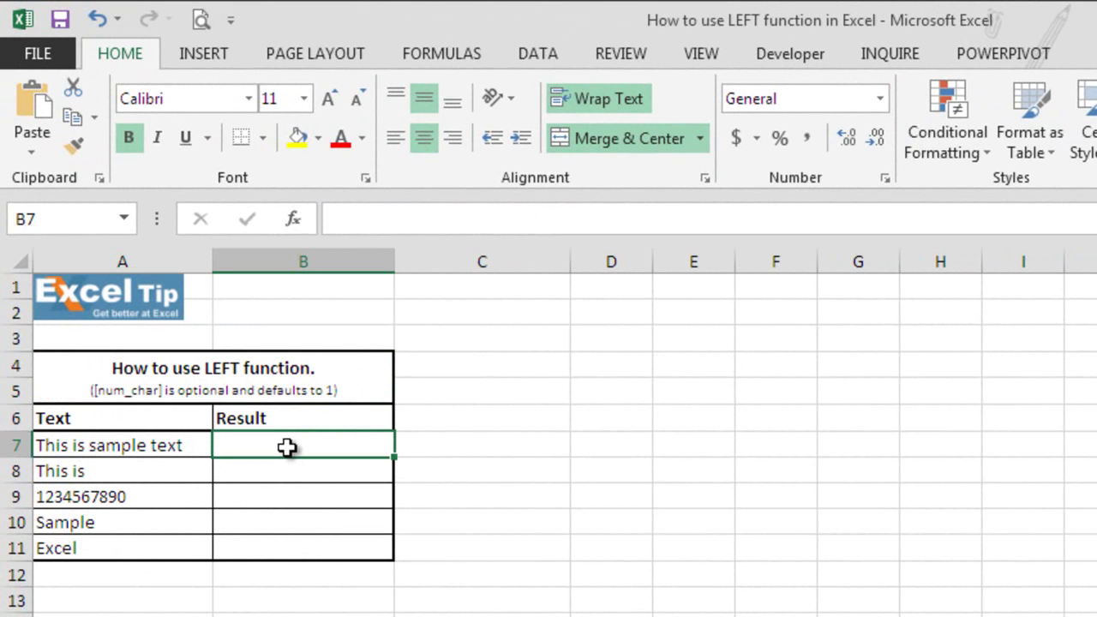
text(=left)
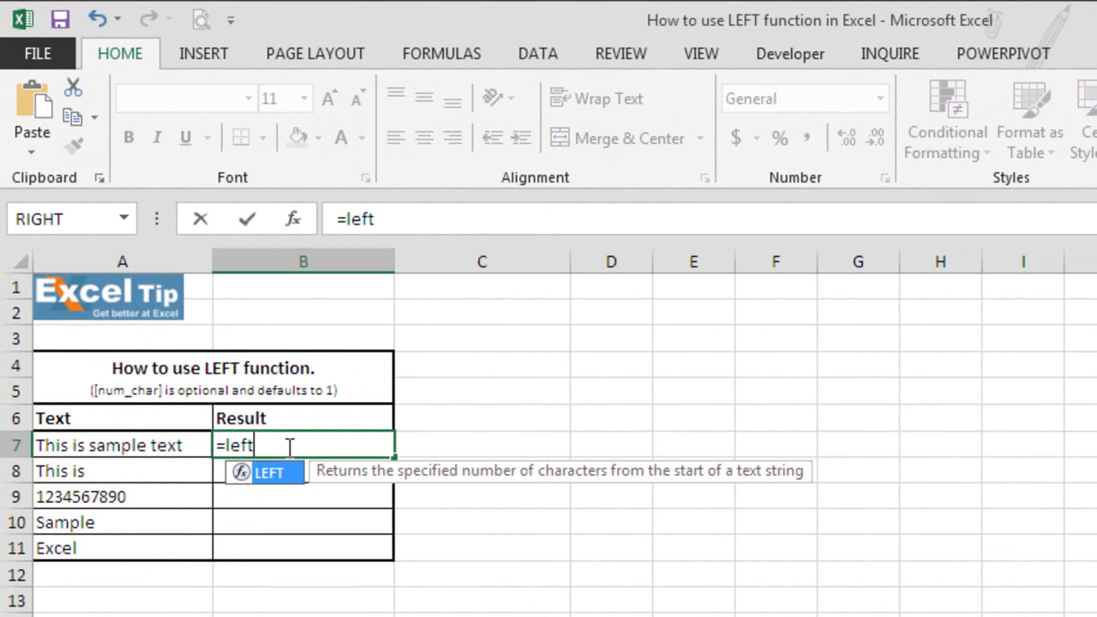
key(Tab)
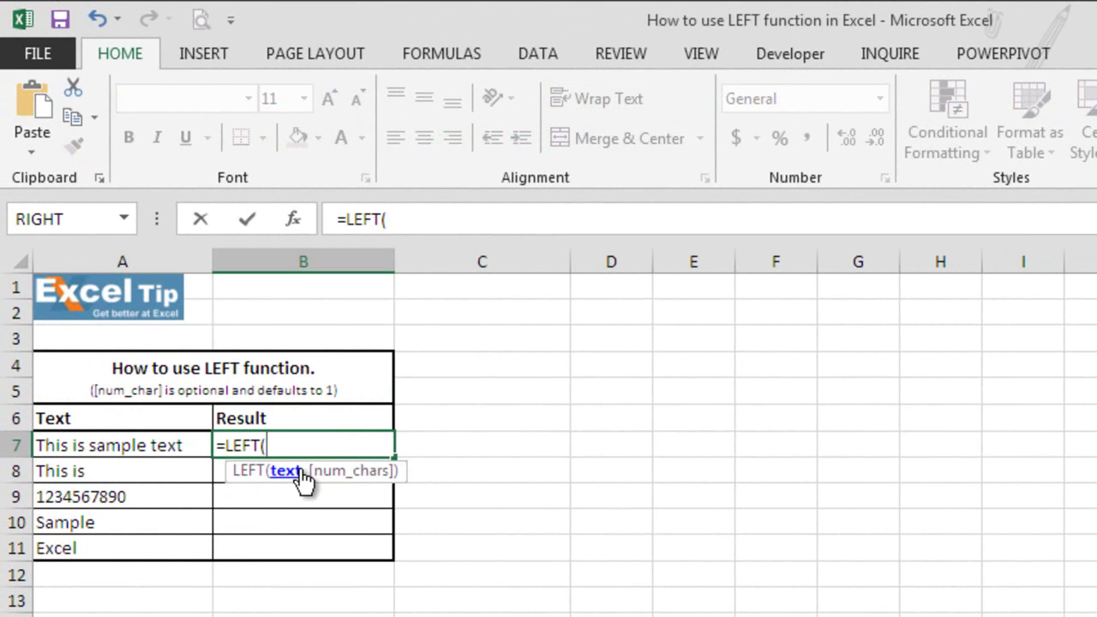
click(186, 446)
text(,)
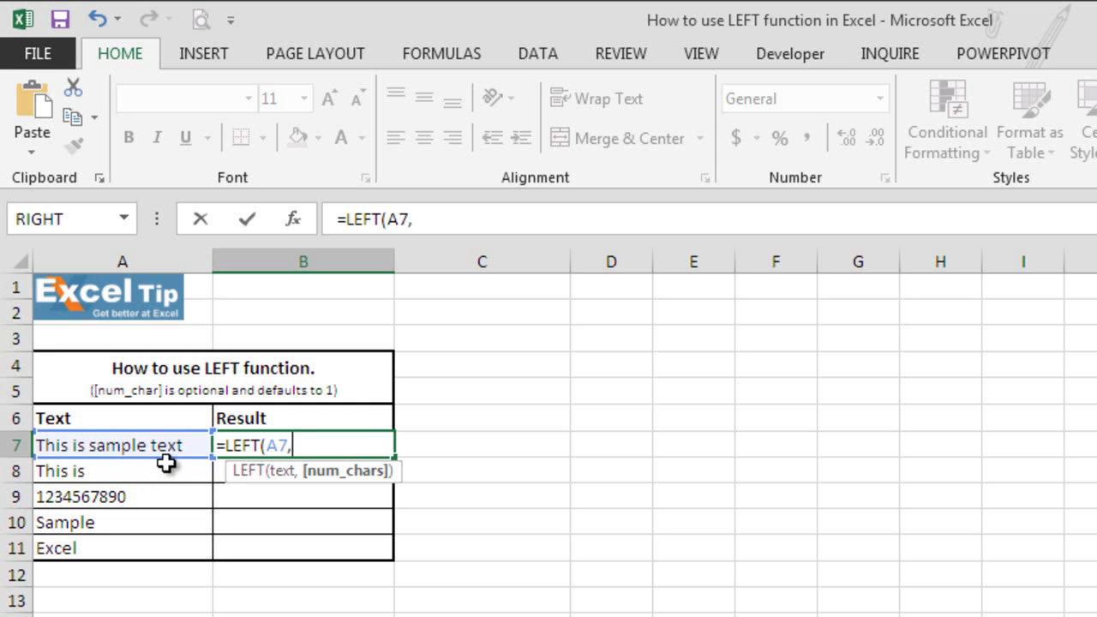
text(4))
key(Return)
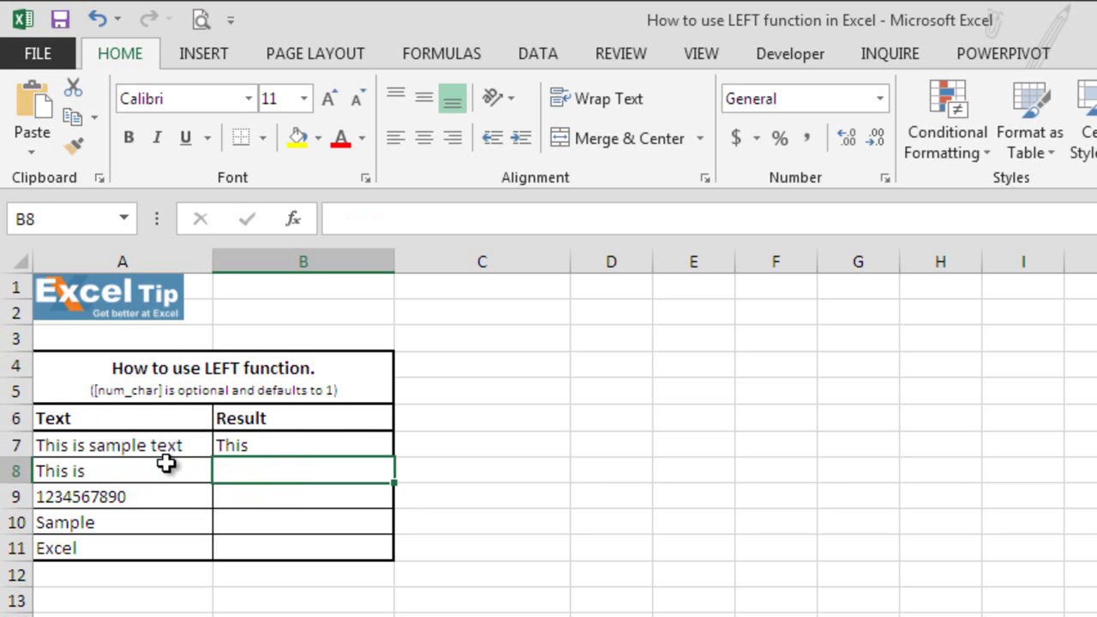
key(Up)
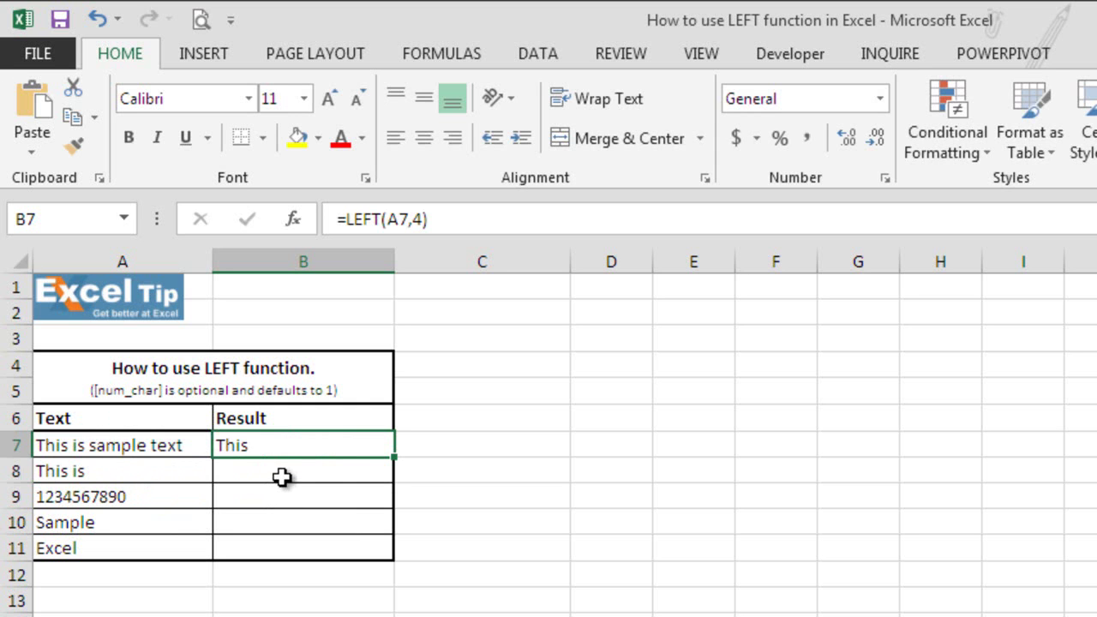
Enter =LEFT(A8) in cell B8, omitting the number-of-characters argument
click(310, 465)
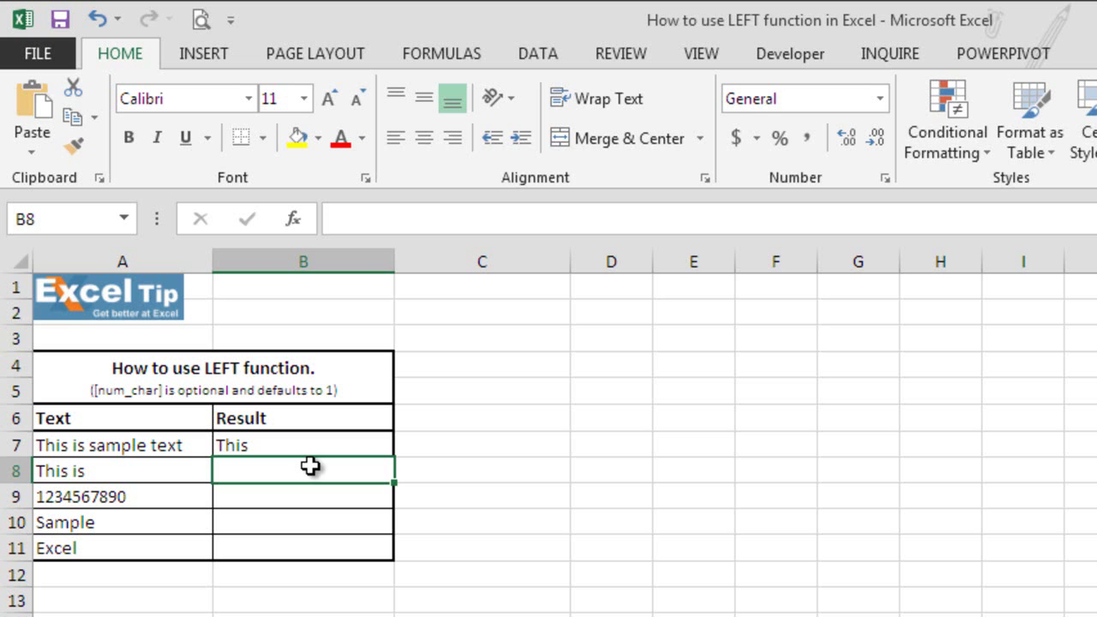
text(=left)
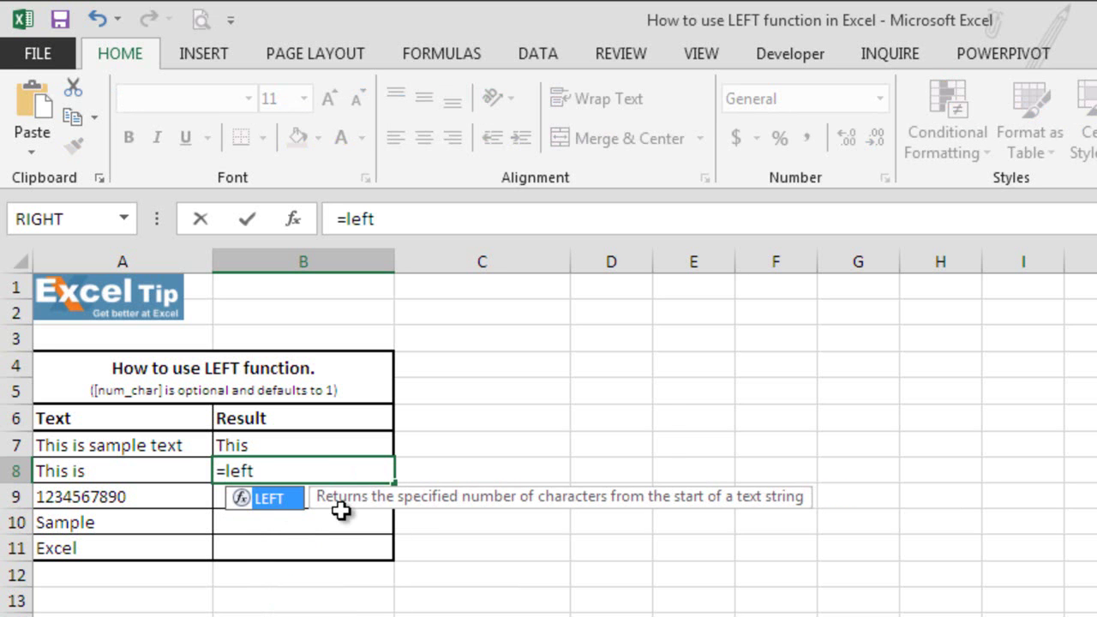
key(Tab)
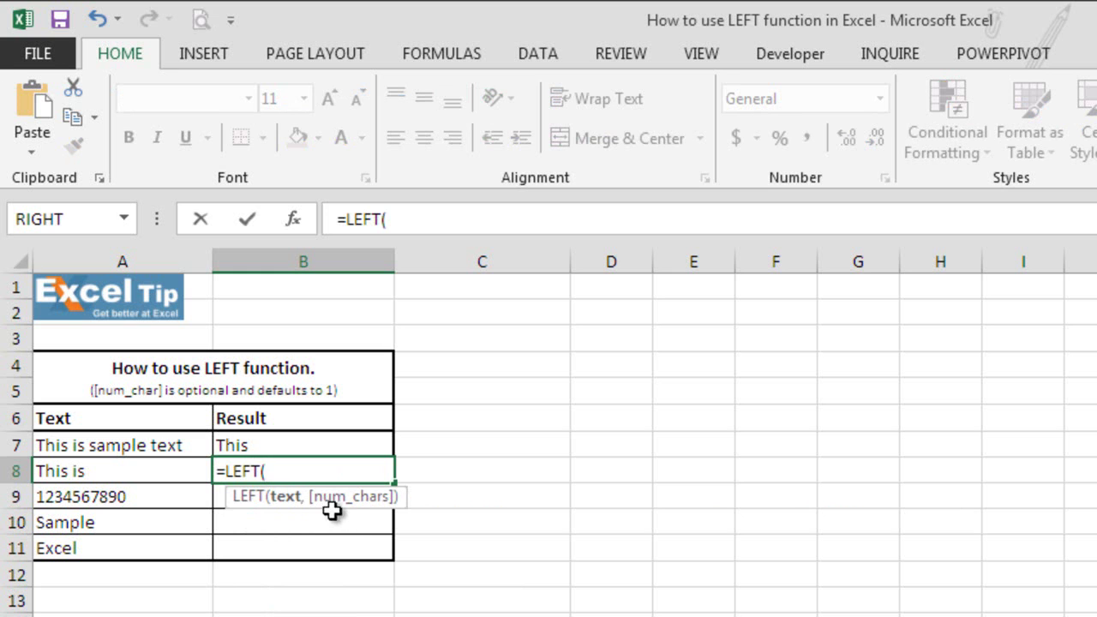
click(145, 471)
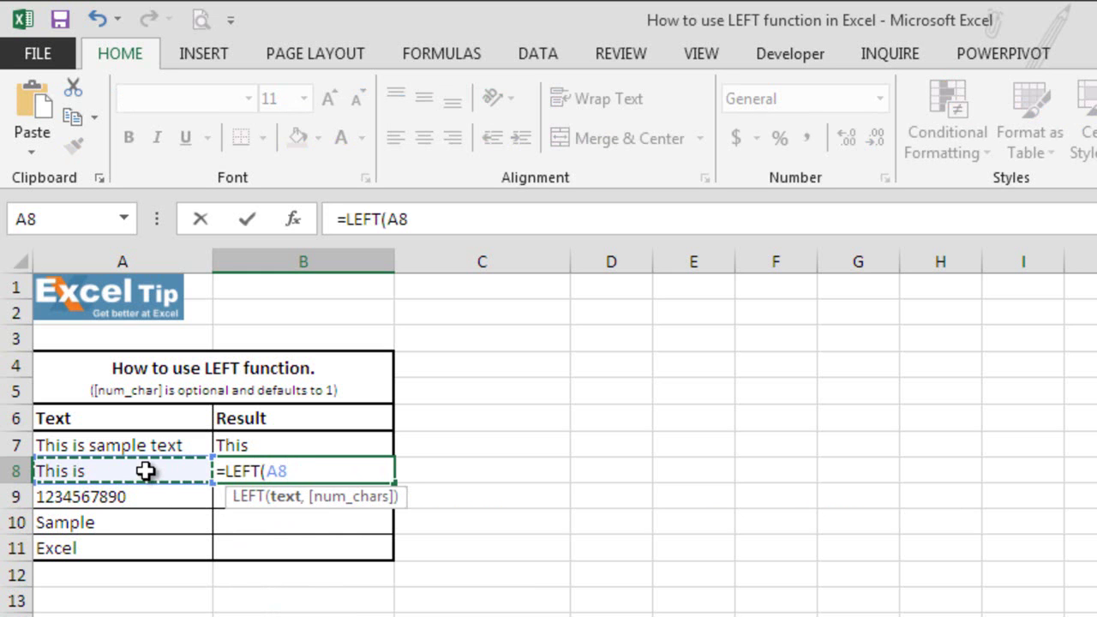
text())
key(Return)
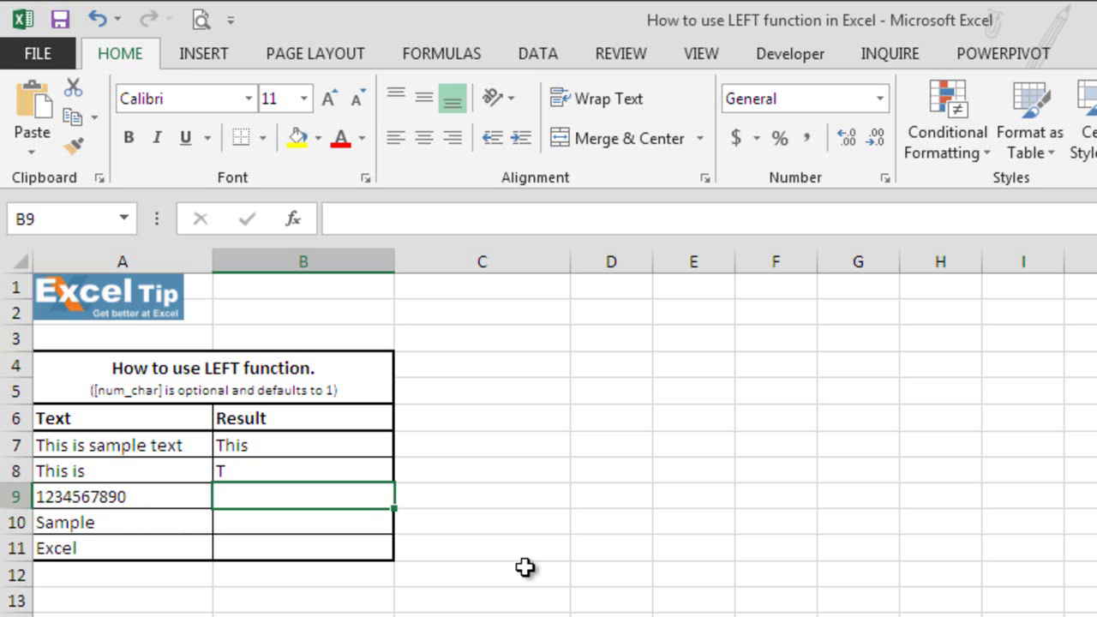
Enter =LEFT(A9,5) in cell B9 to extract the first five digits of the number in A9
text(=left)
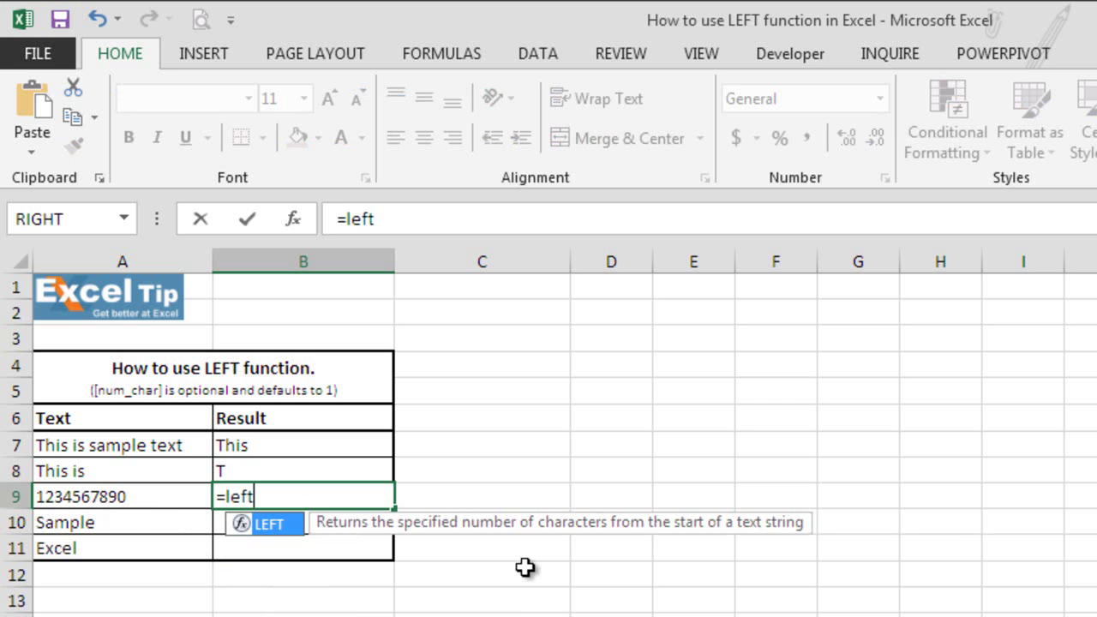
key(Tab)
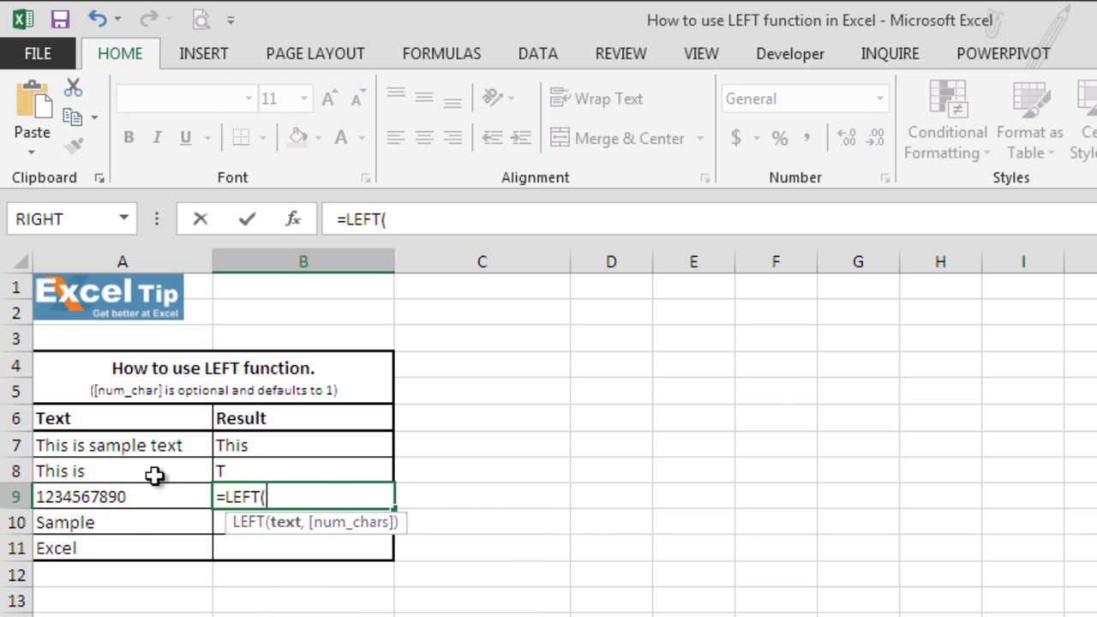
click(136, 496)
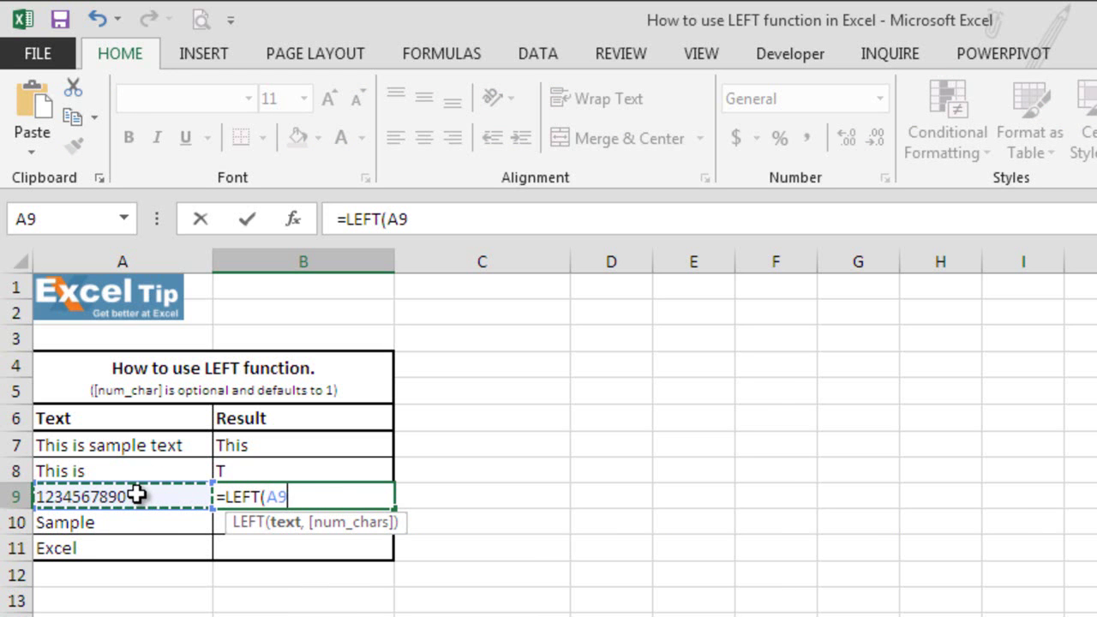
text(,5)
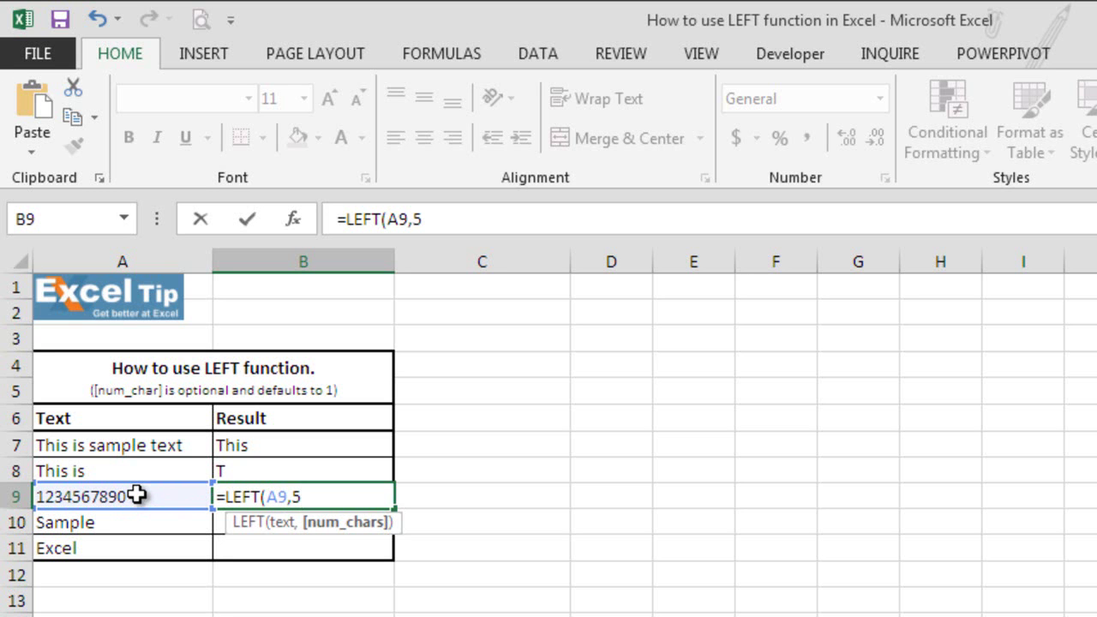
text())
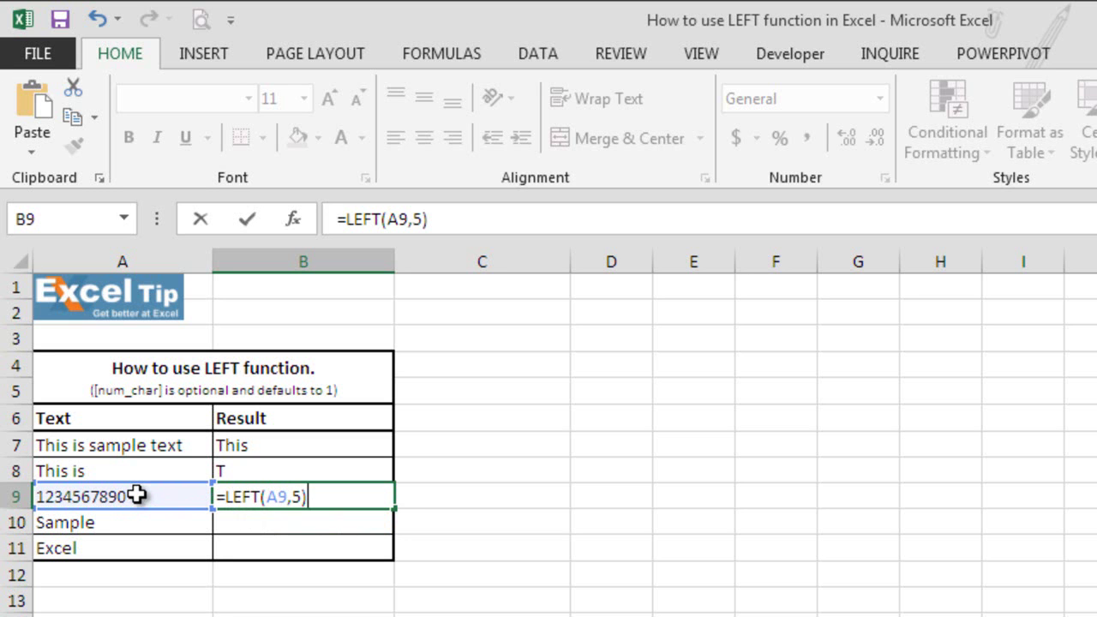
key(Return)
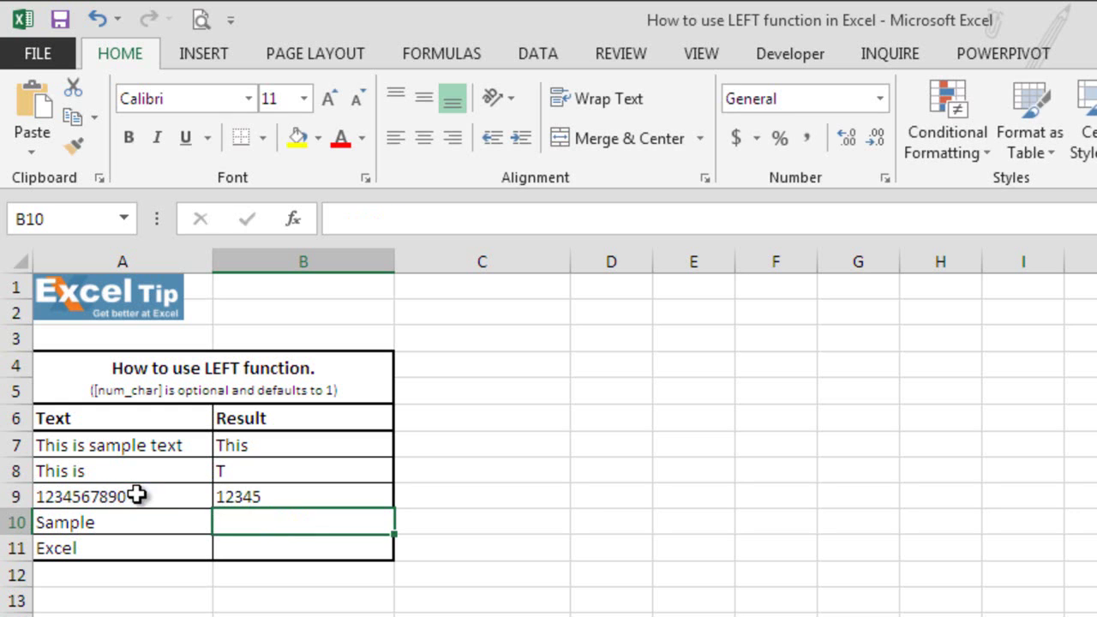
Change the number of characters in the LEFT formula in cell B9 to 15 and review the edited formula
click(331, 499)
double_click(330, 498)
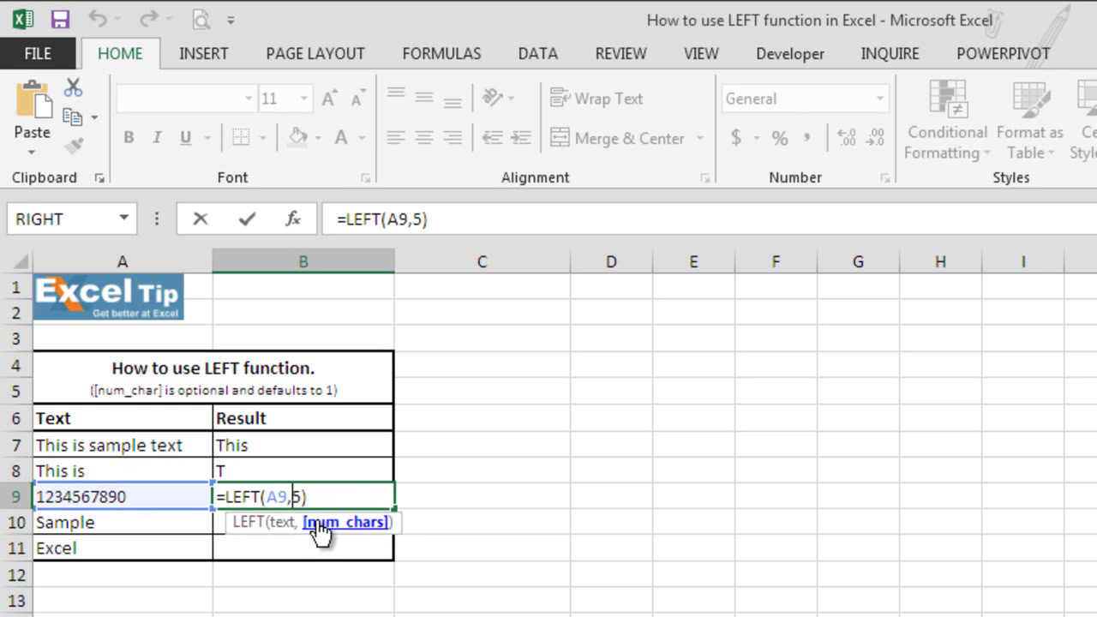
text(1)
key(Return)
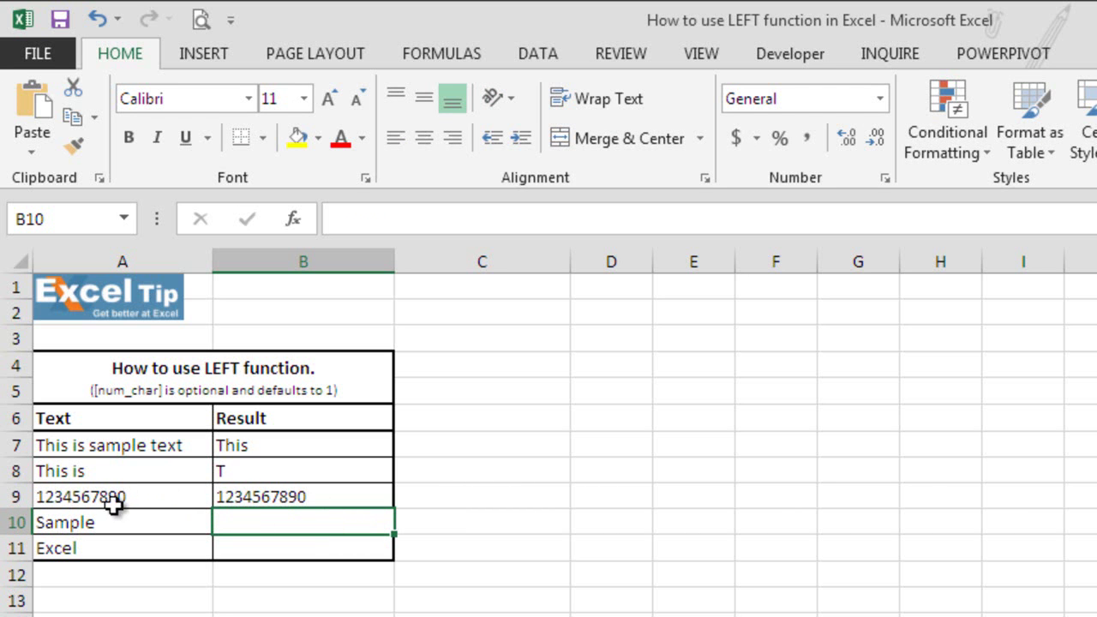
click(309, 493)
double_click(309, 493)
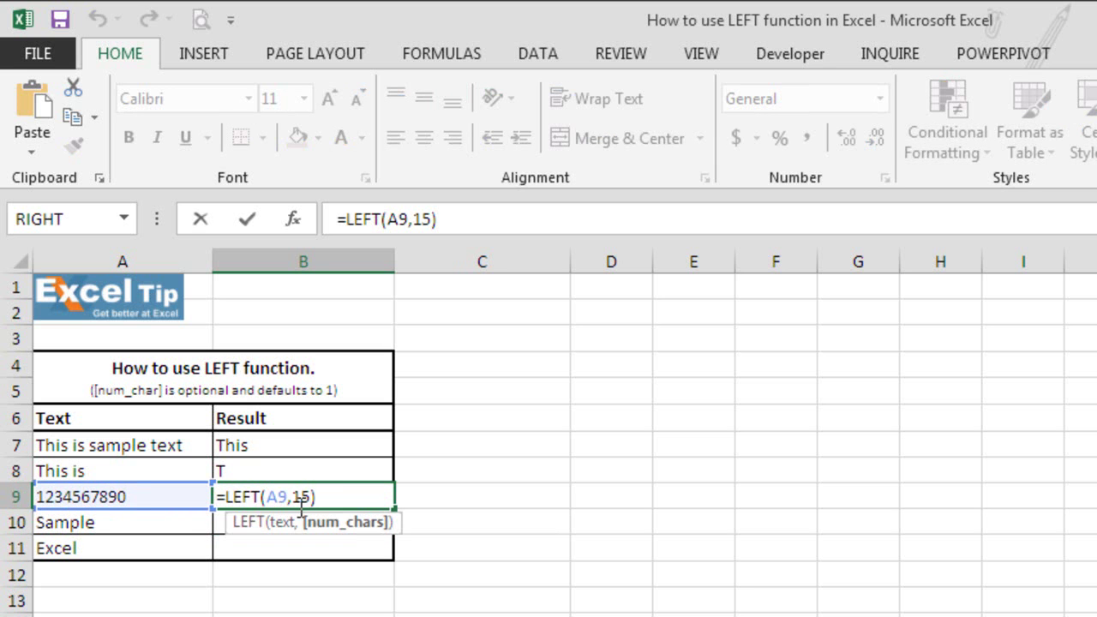
key(Escape)
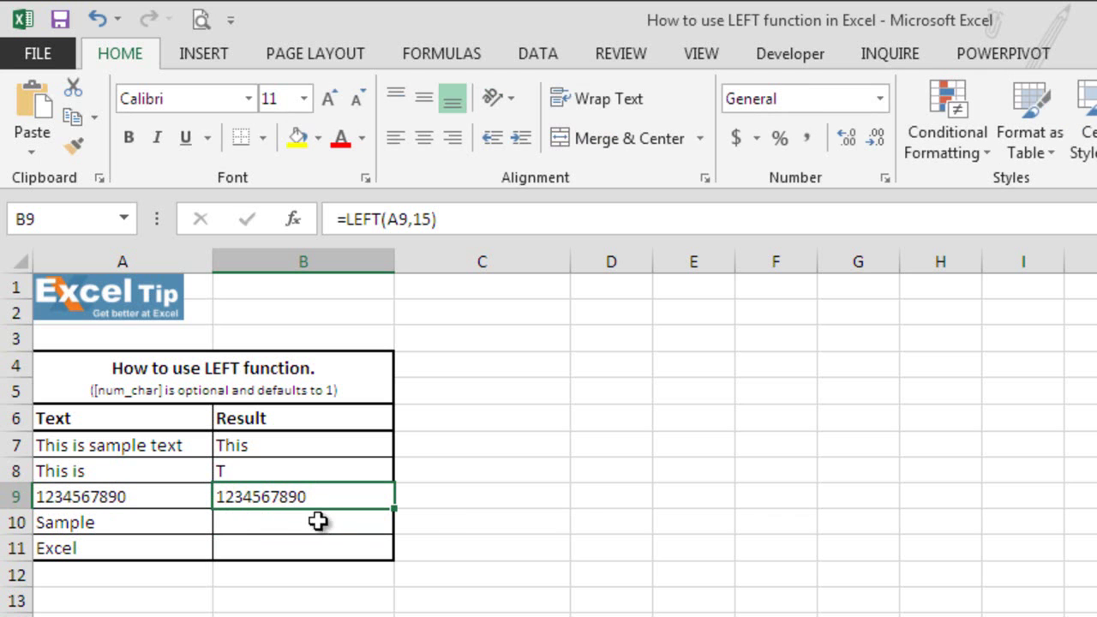
Enter =LEFT(A10,0) in cell B10 and review its number-of-characters argument
click(307, 519)
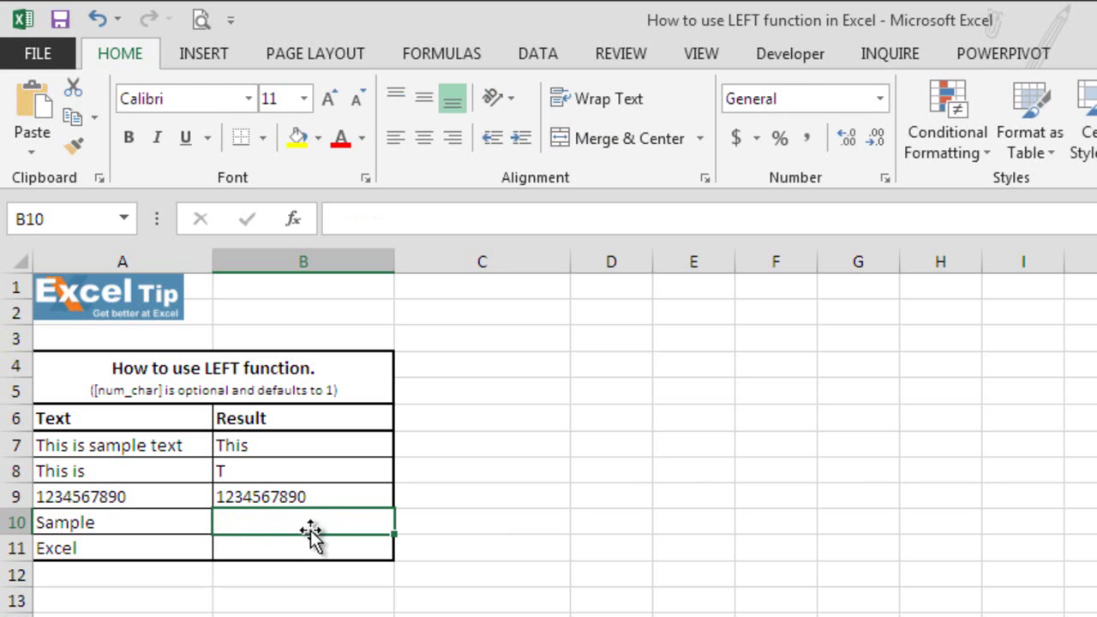
text(=left)
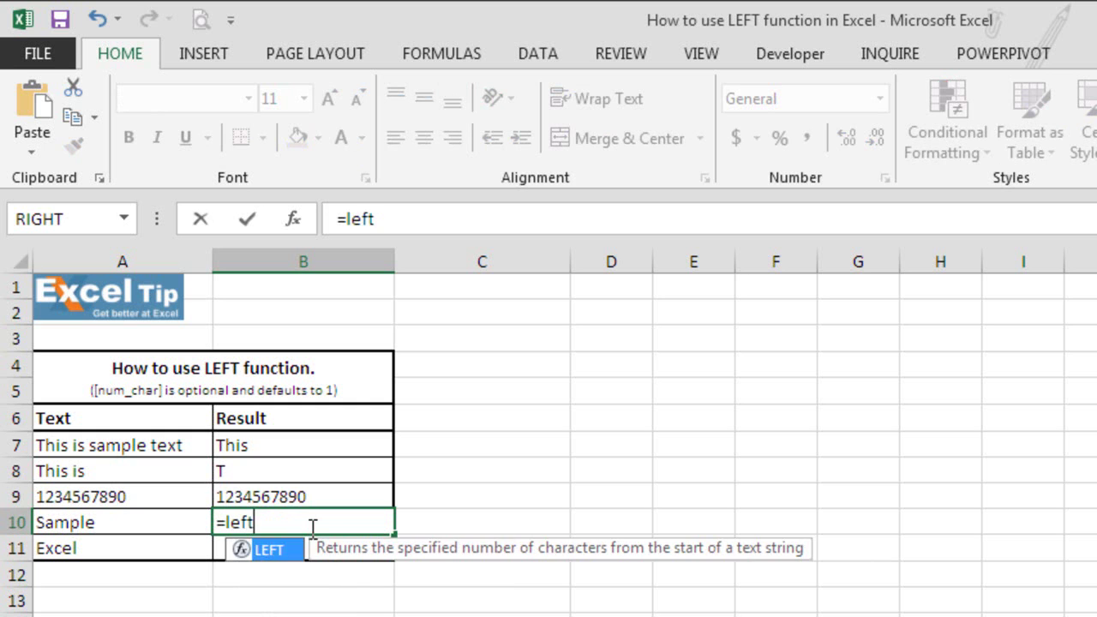
key(Tab)
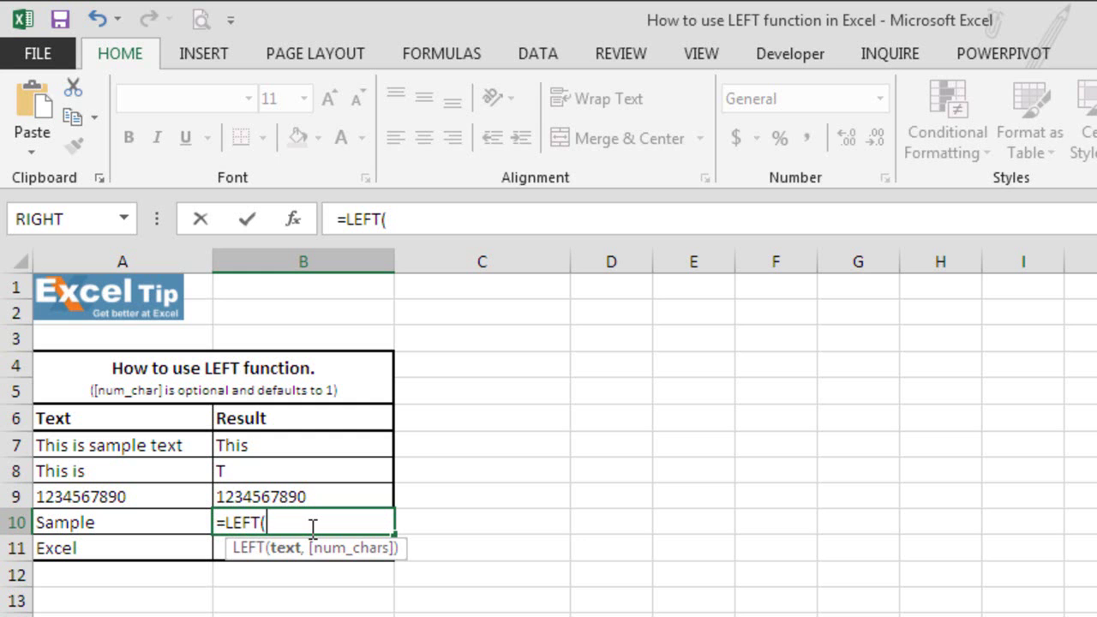
click(111, 528)
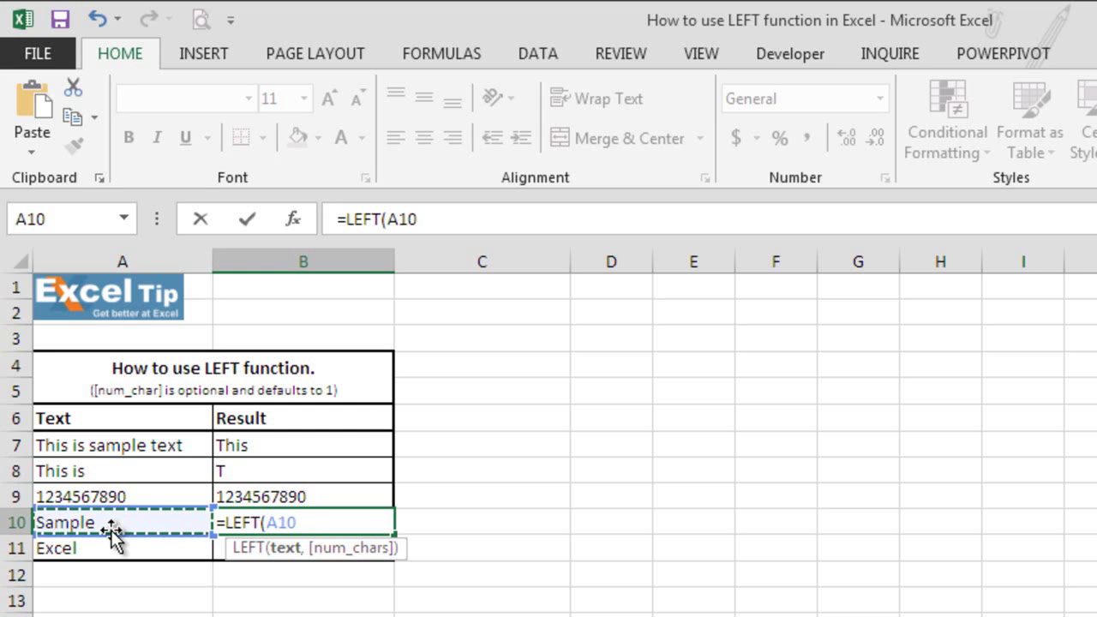
text(,0))
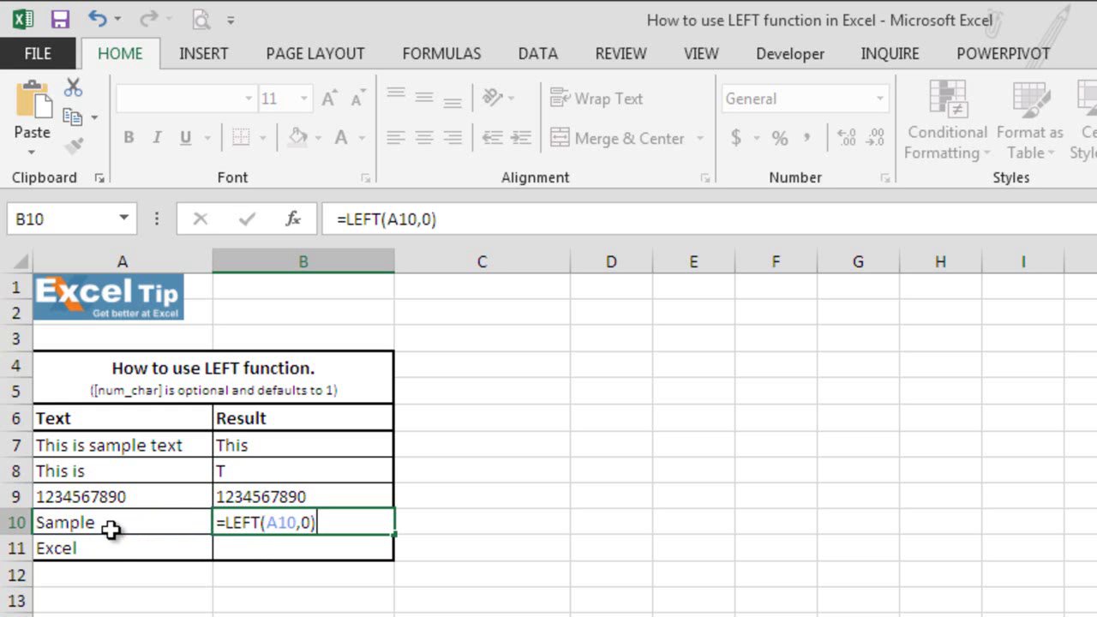
key(Return)
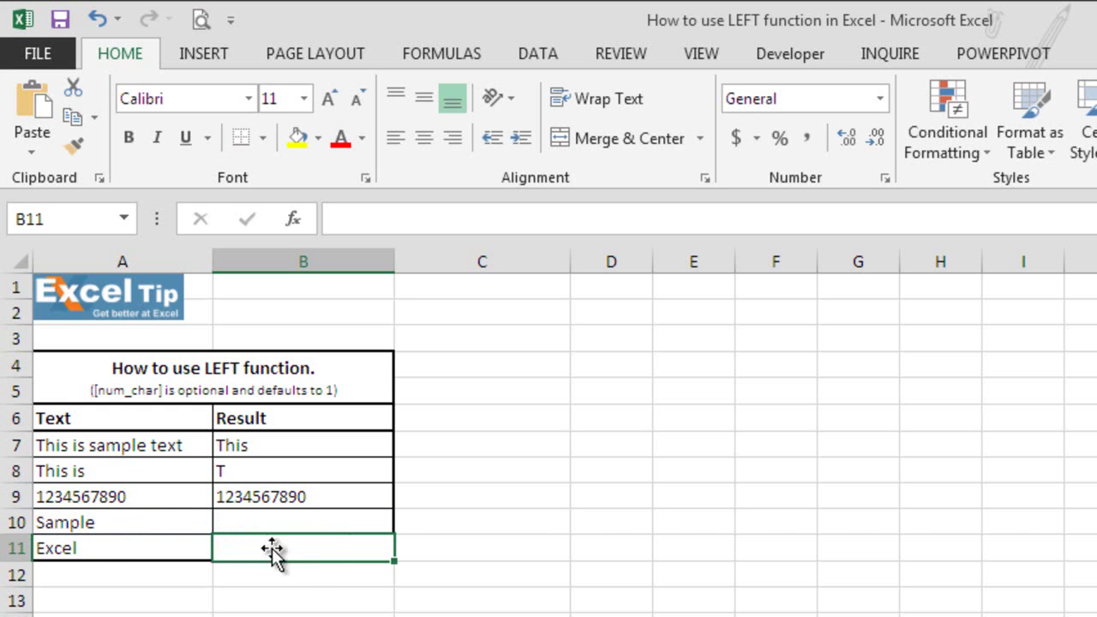
double_click(296, 520)
key(Escape)
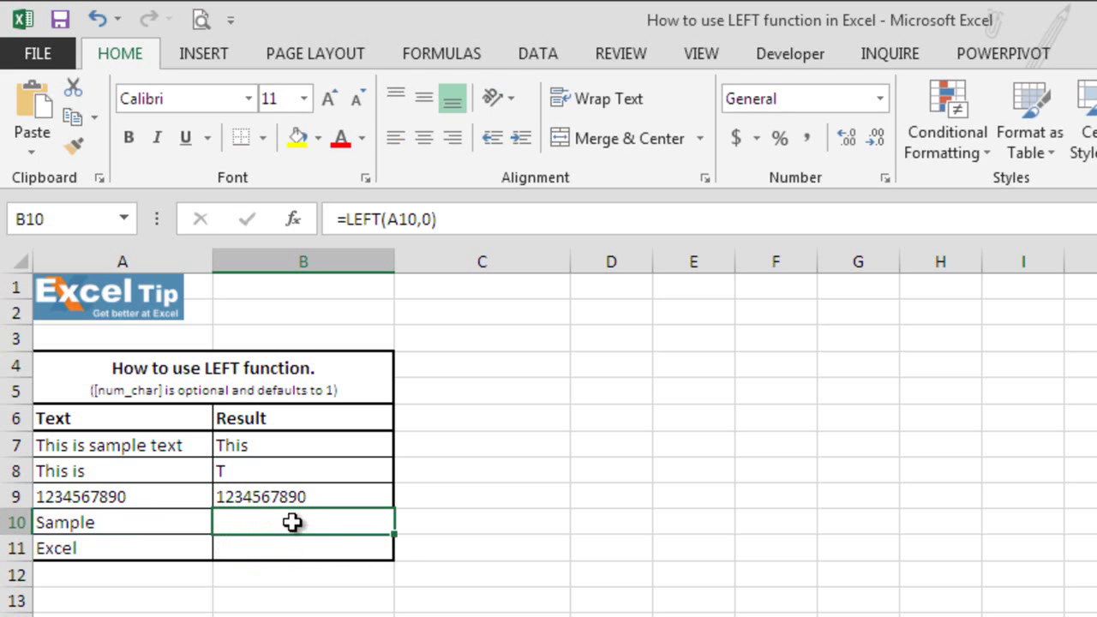
double_click(301, 522)
double_click(307, 522)
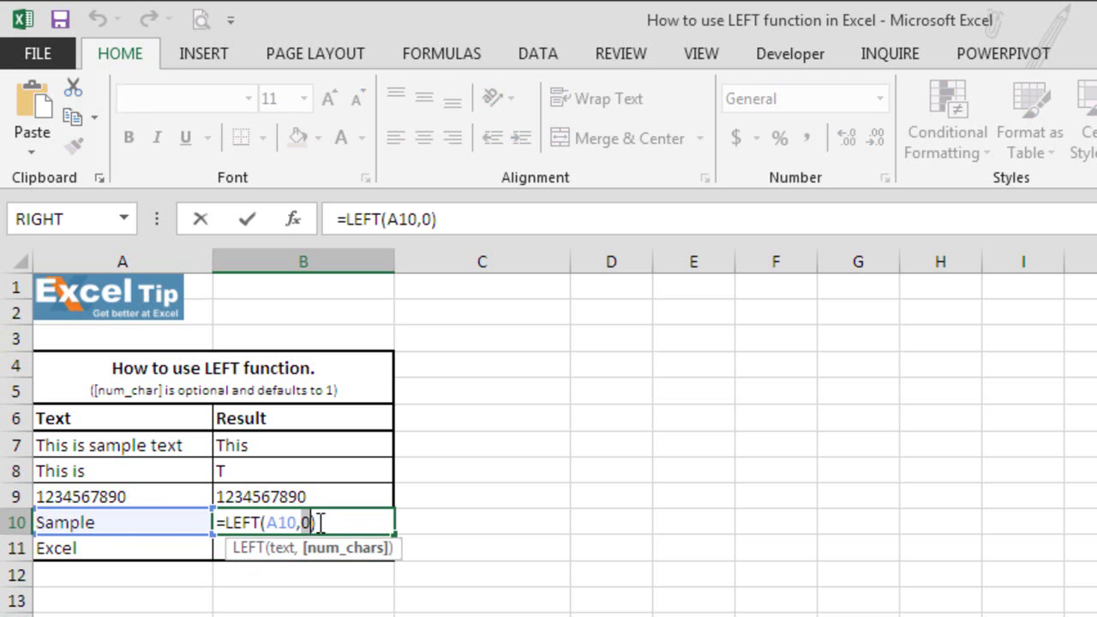
key(ctrl+Return)
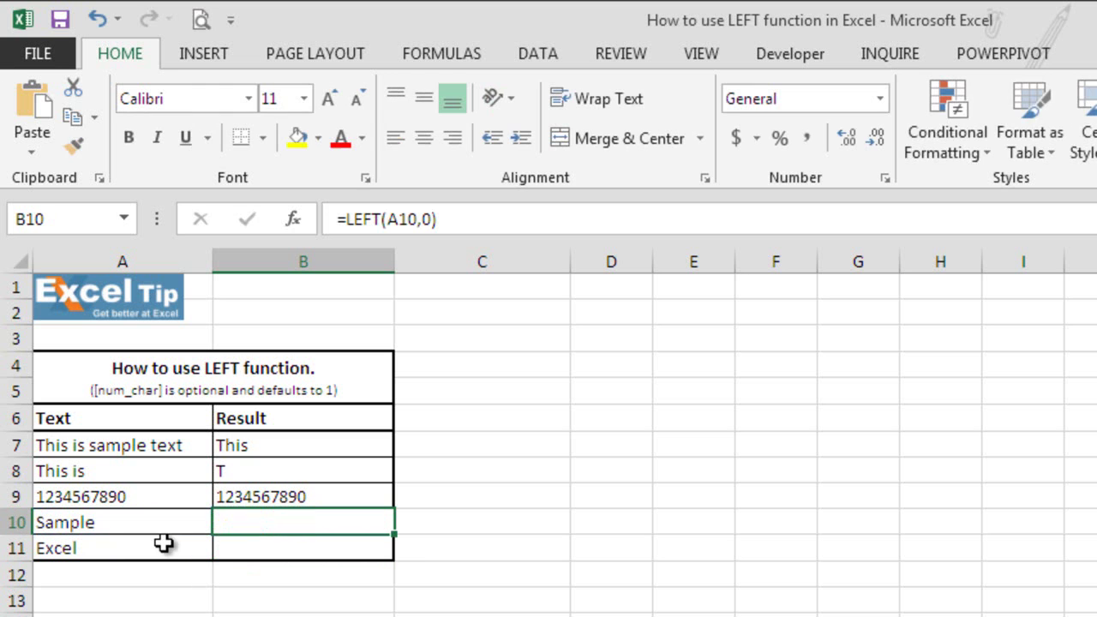
Enter =LEFT(A11,-1) in cell B11 to test LEFT with a negative number of characters
click(237, 551)
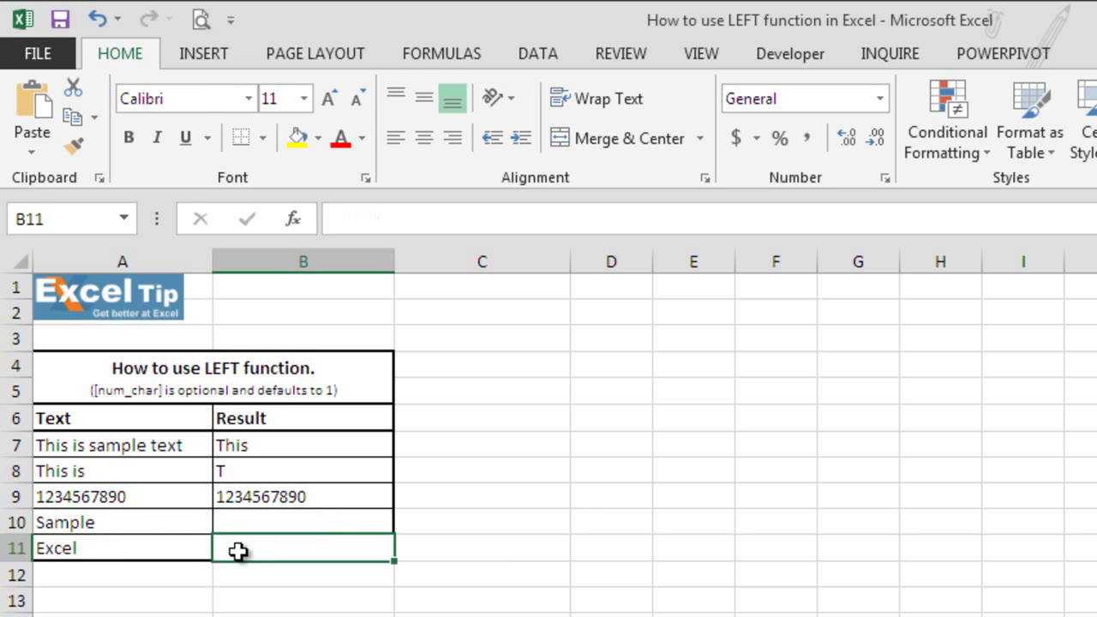
text(=left)
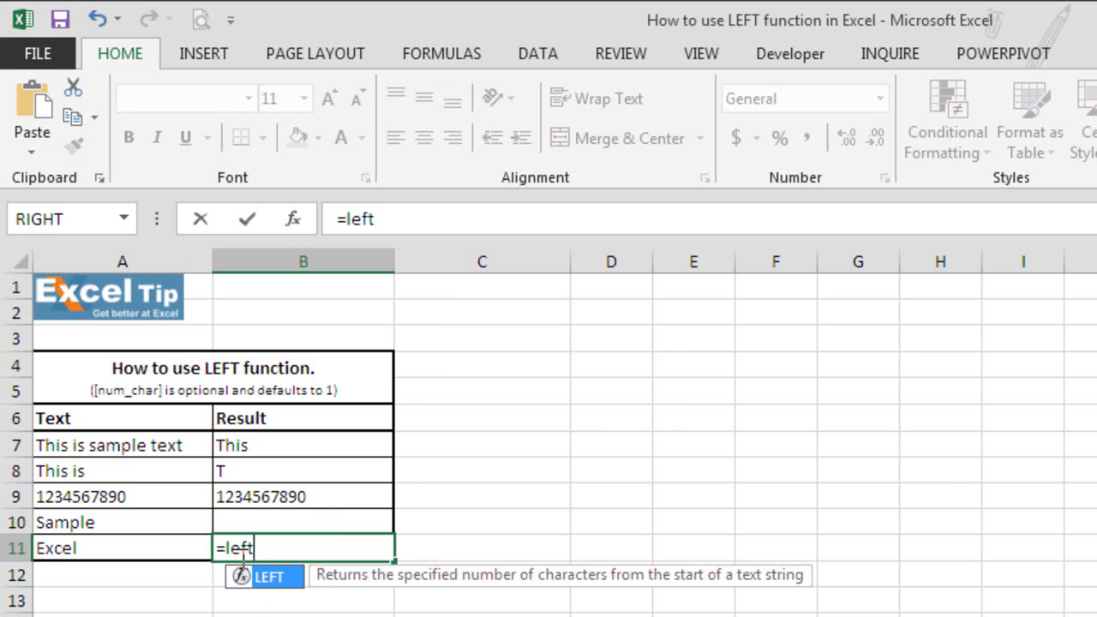
key(Tab)
click(169, 555)
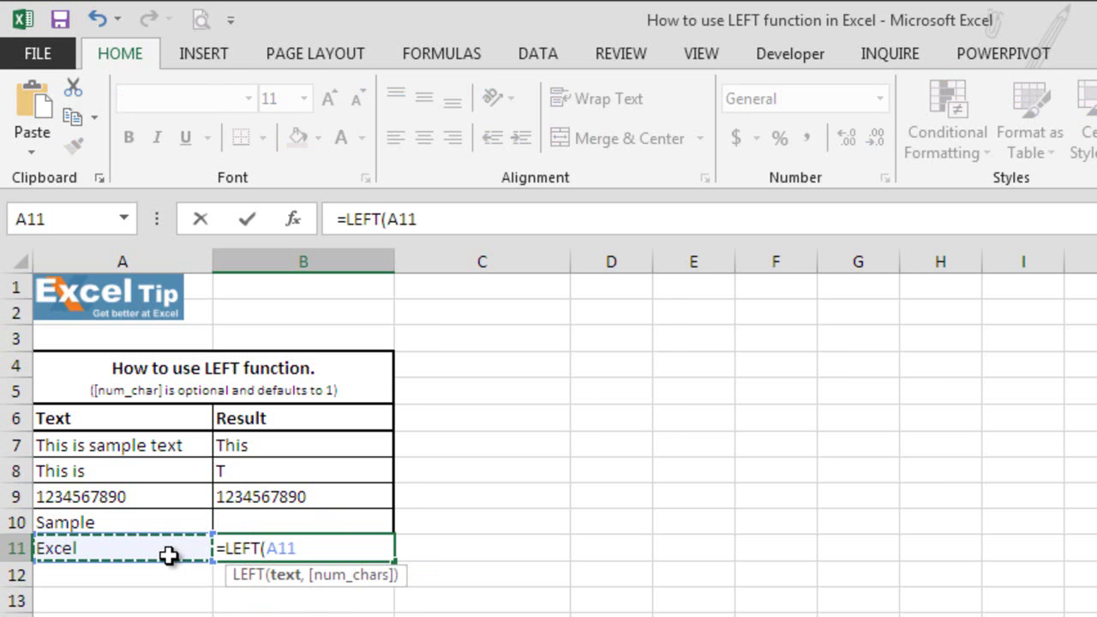
text(,)
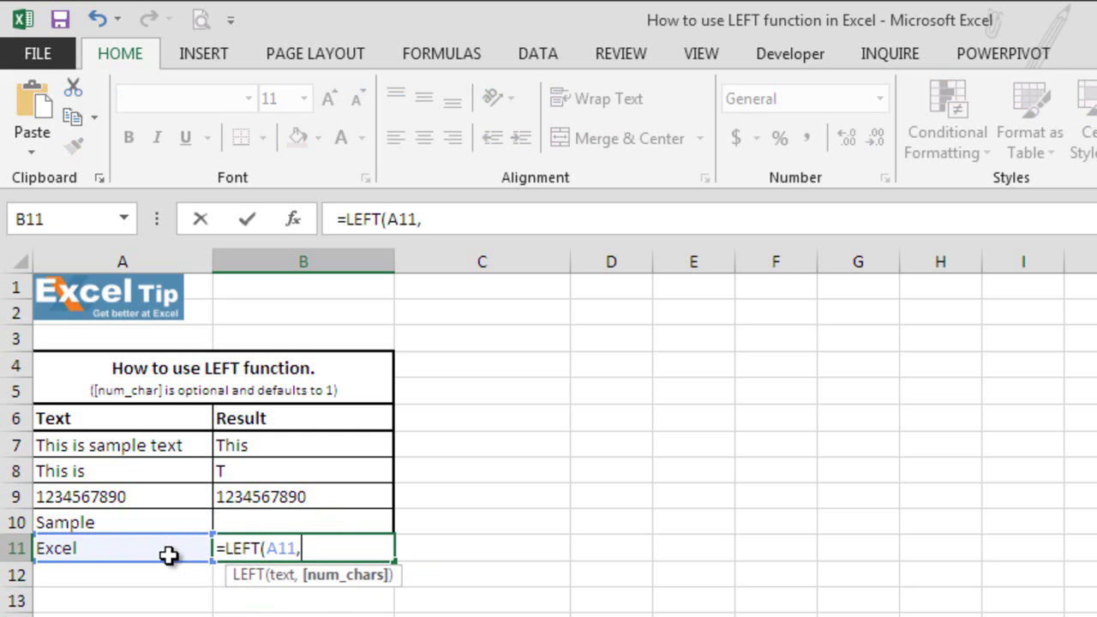
text(-1))
key(Return)
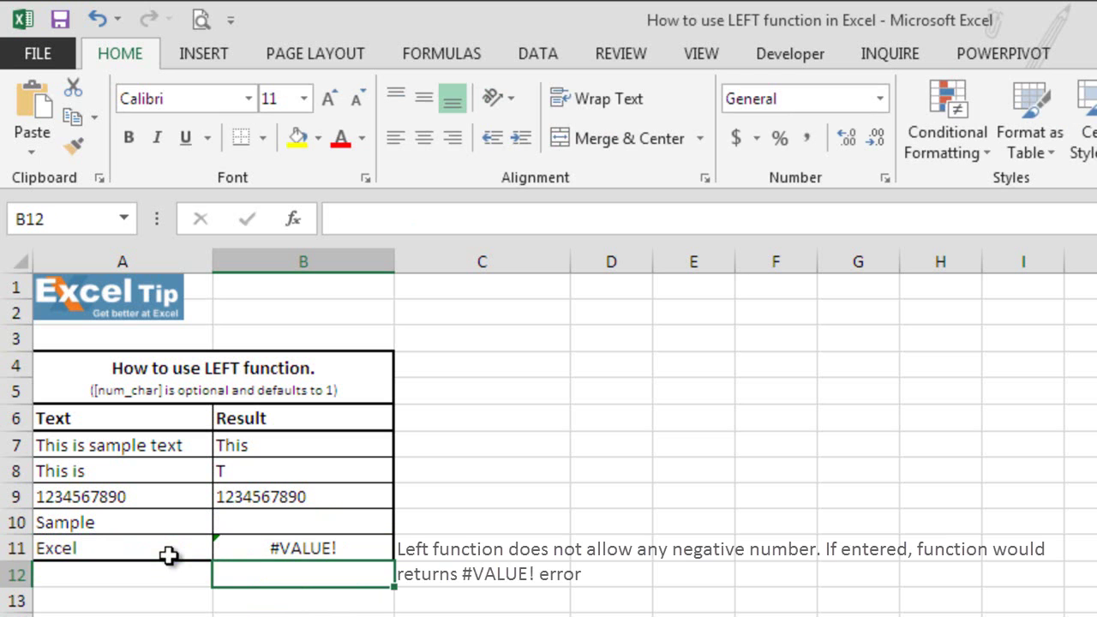
key(Up)
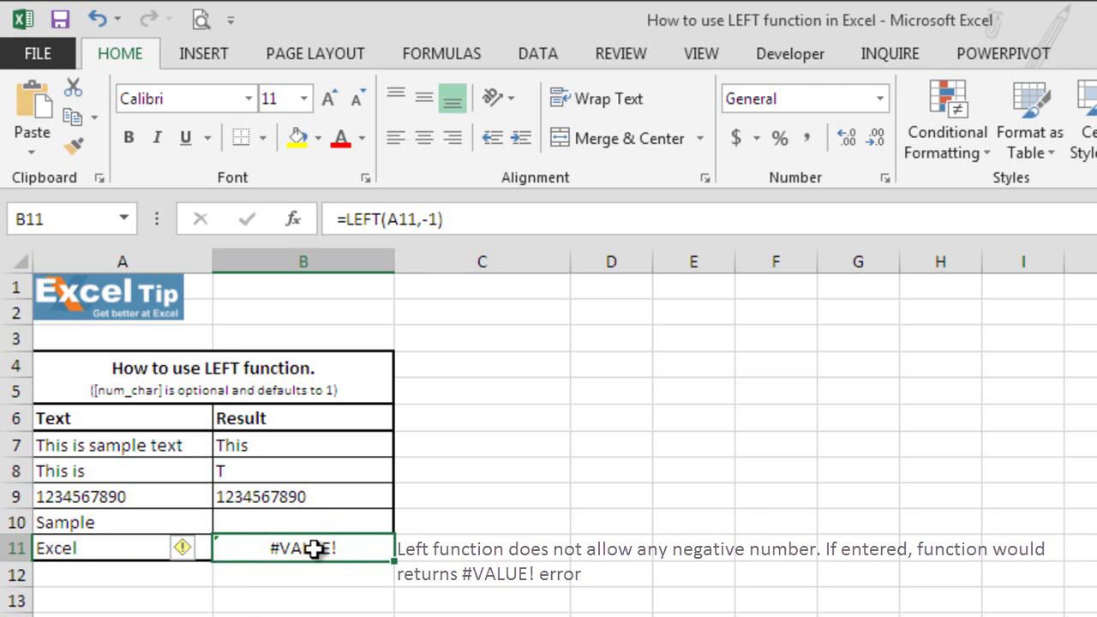
key(Down)
key(Down)
key(Down)
key(Down)
key(Down)
key(Down)
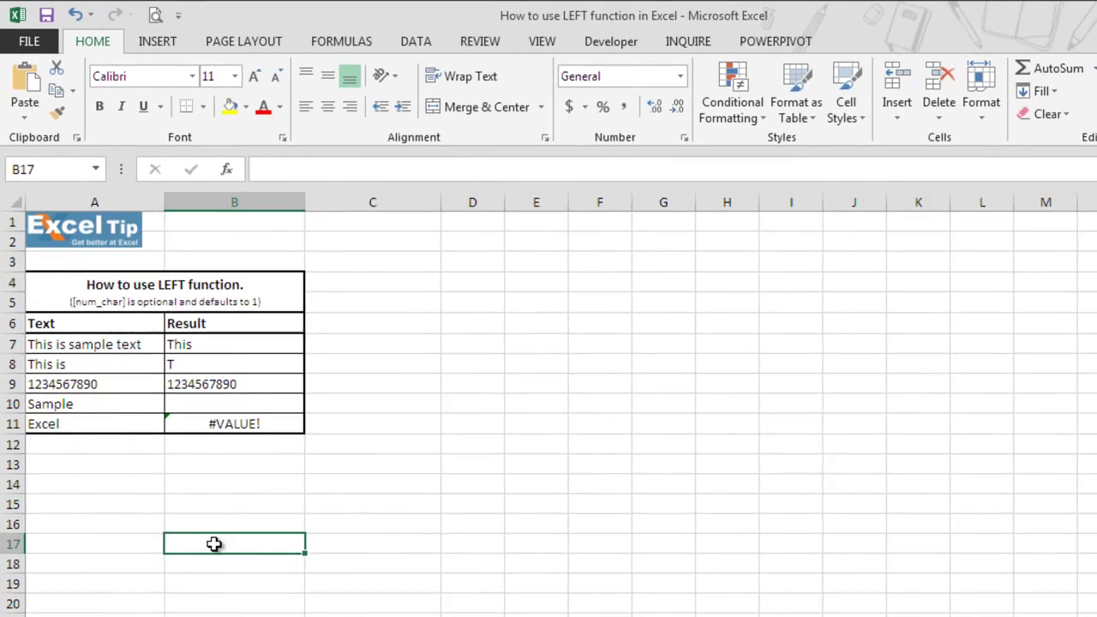